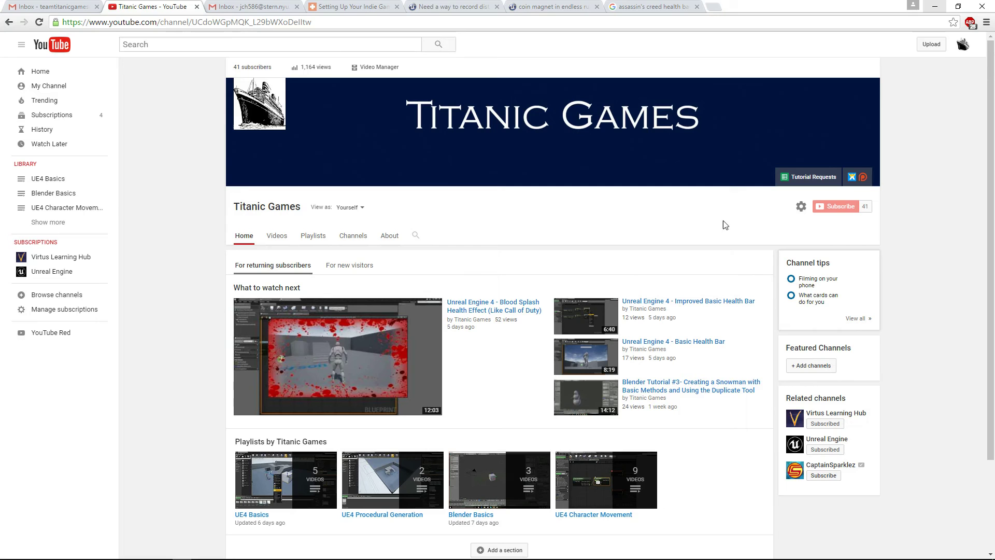
Step: Open the Tutorial Requests spreadsheet from the channel banner link
left_click(814, 179)
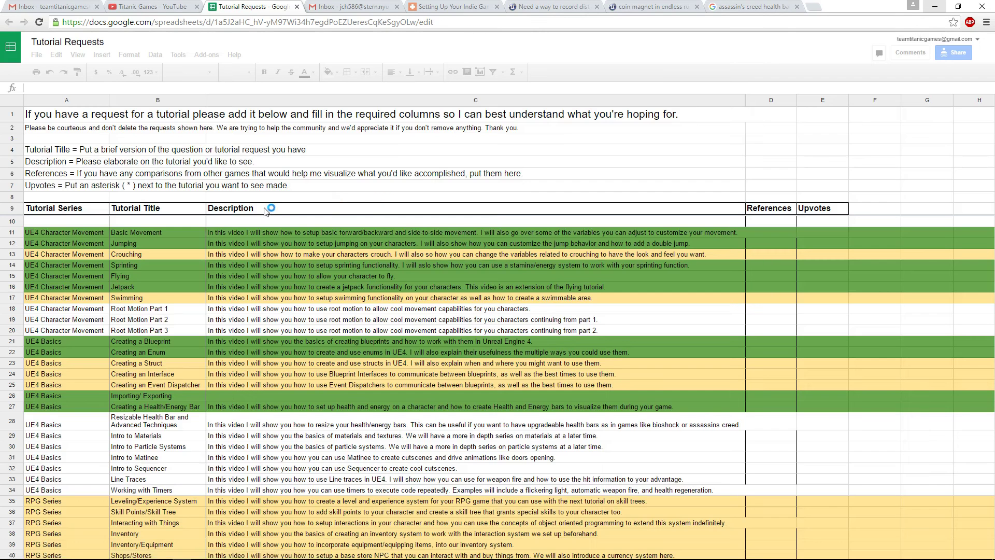
scroll(193, 212, "down", 3)
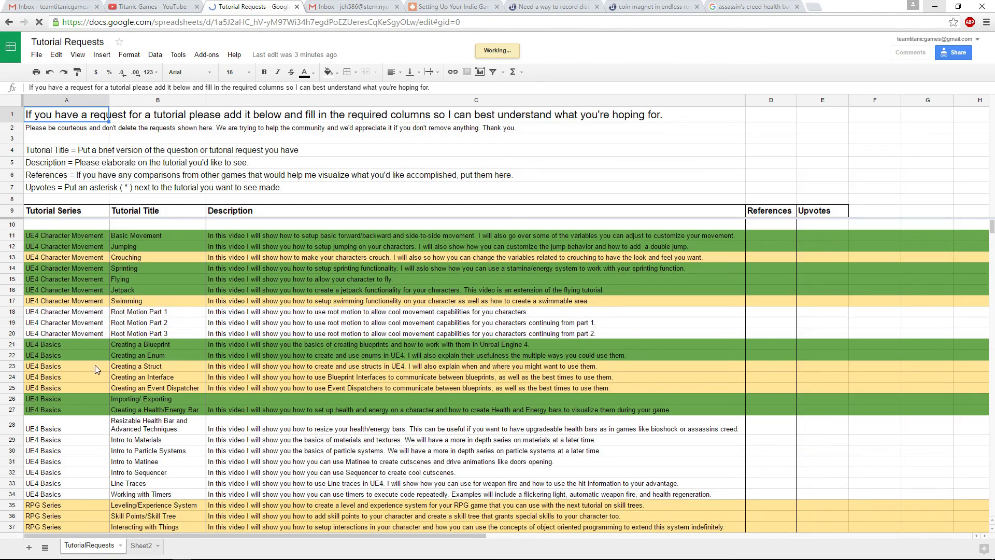
scroll(210, 292, "down", 4)
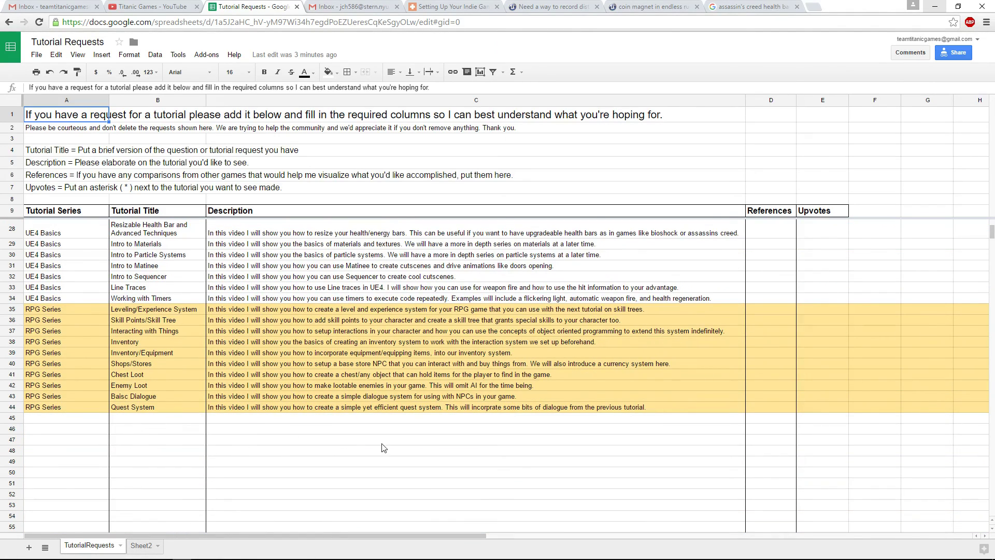
scroll(498, 448, "up", 4)
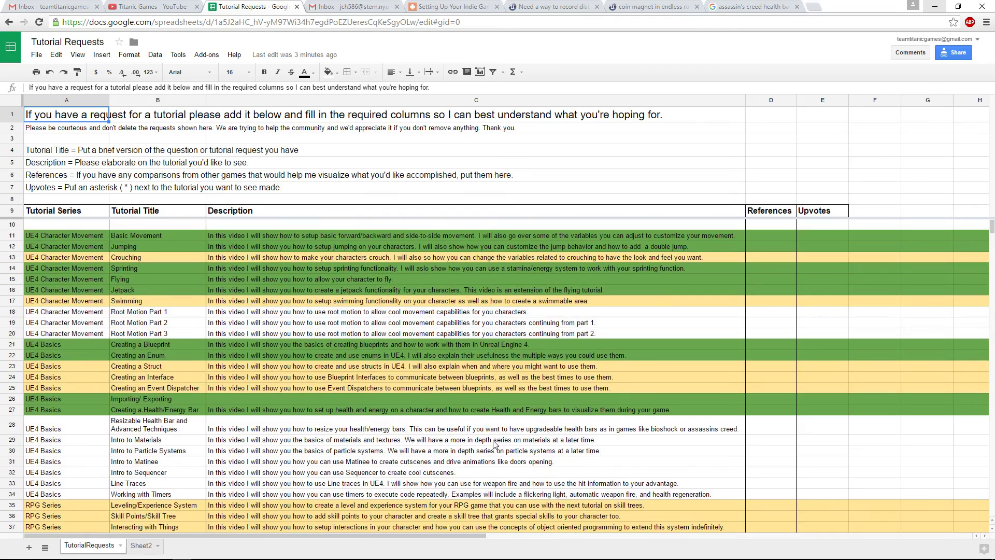